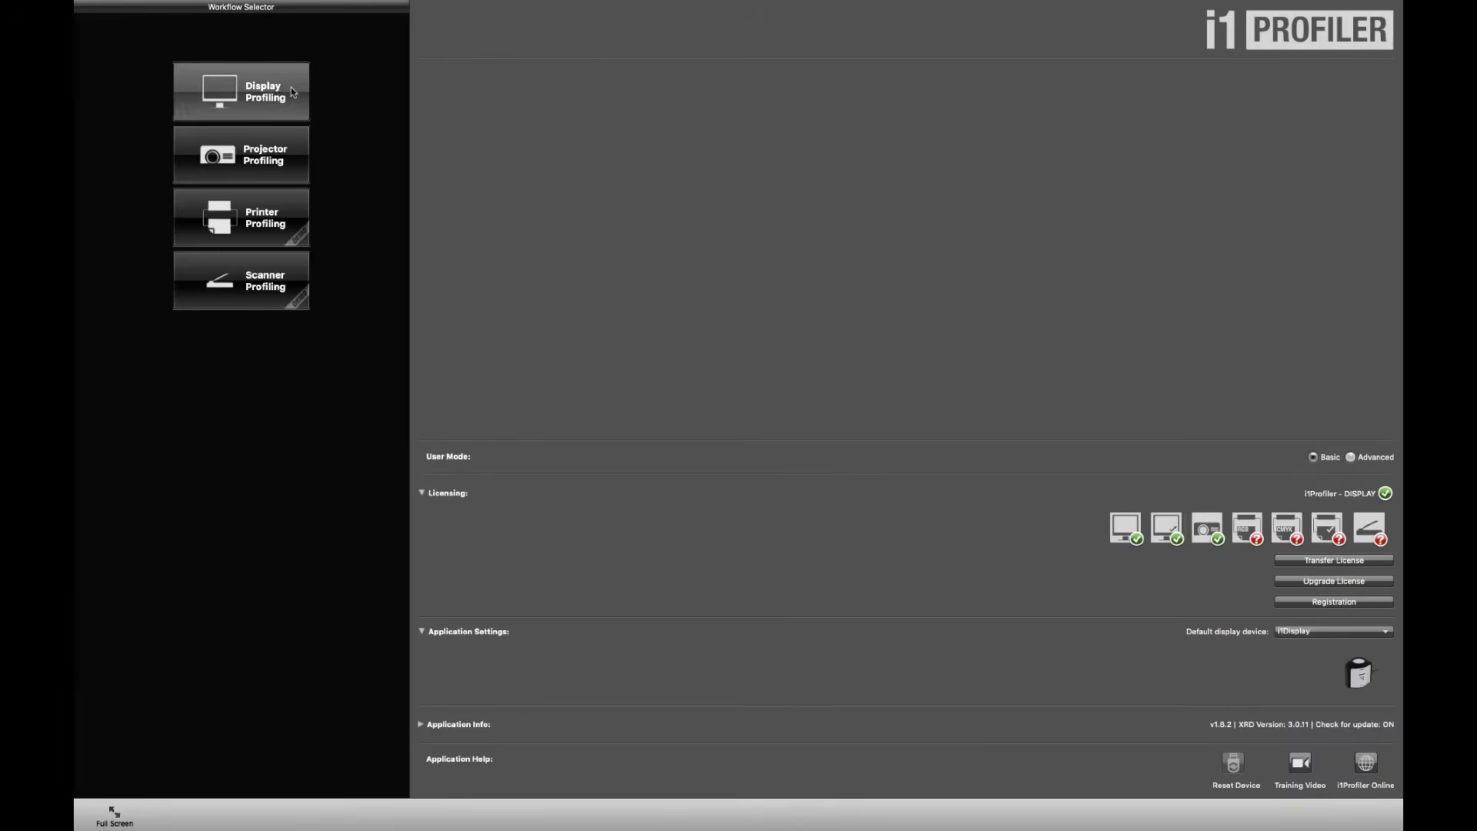
Start the Display Profiling workflow and make the profiler fill the whole screen.
left_click(277, 94)
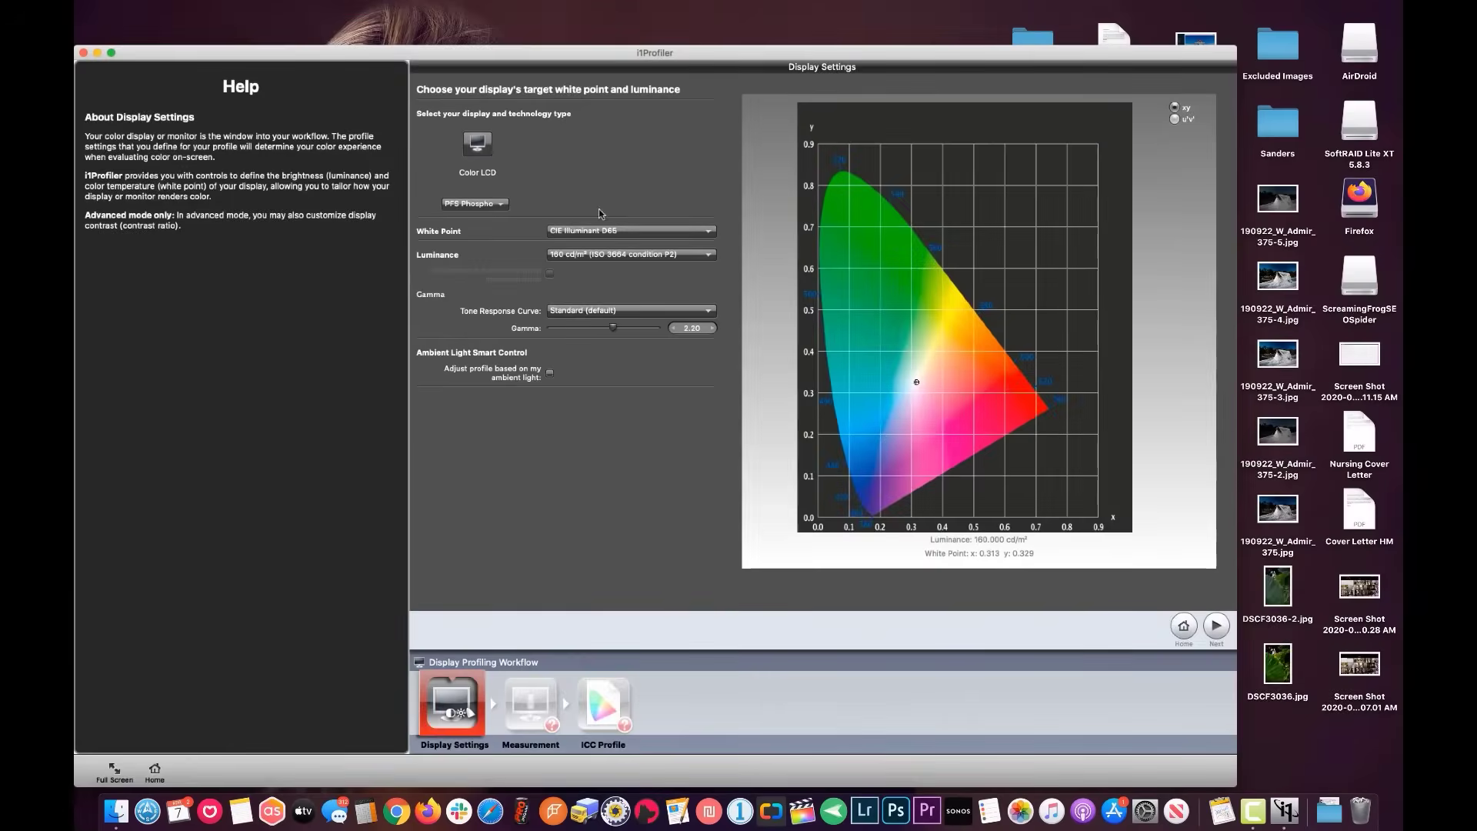
left_click(111, 52)
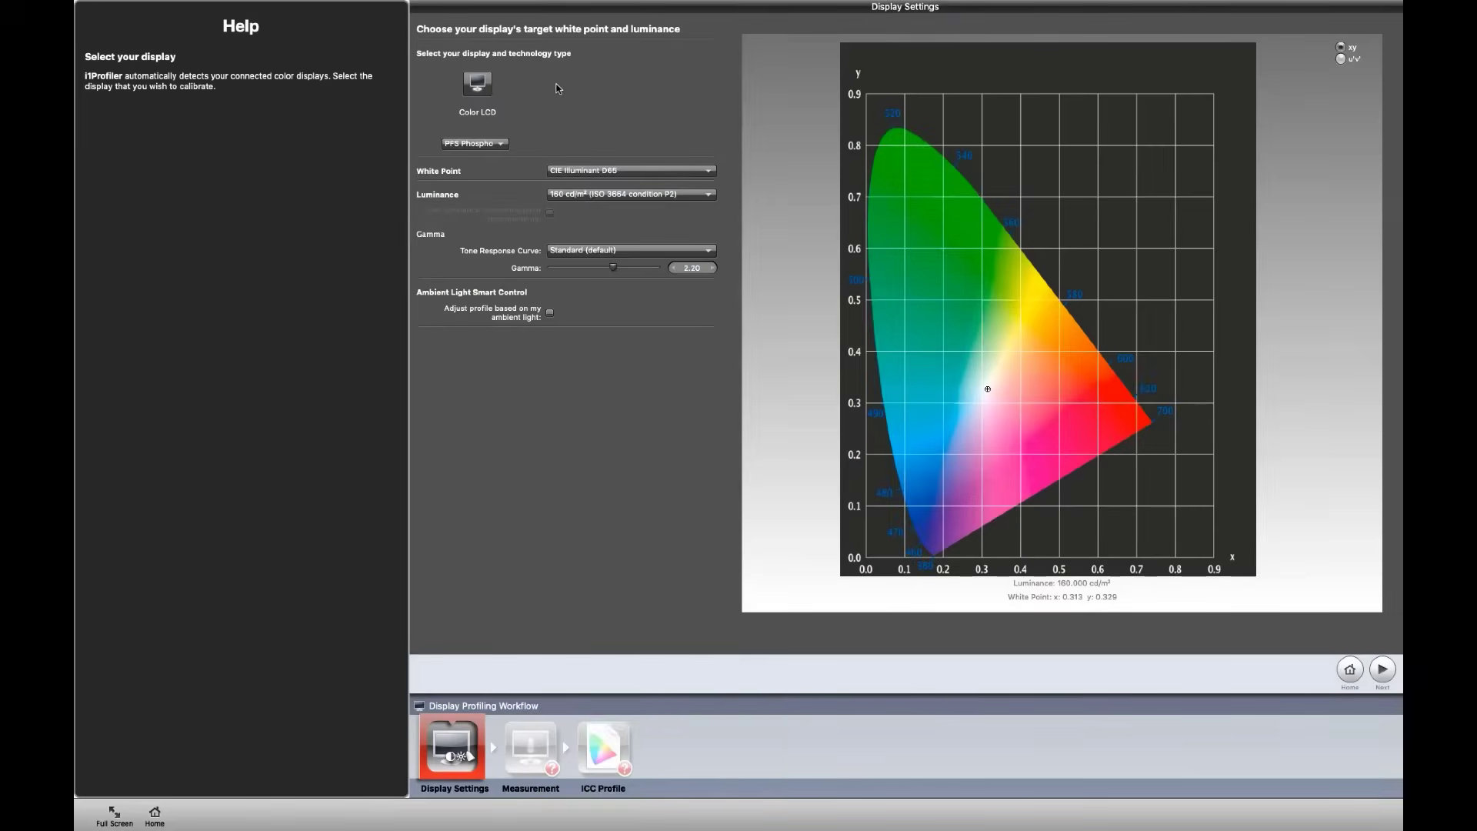
Keep PFS Phosphor, choose CIE Illuminant D65 white point and Native luminance, then advance to measurement.
left_click(509, 144)
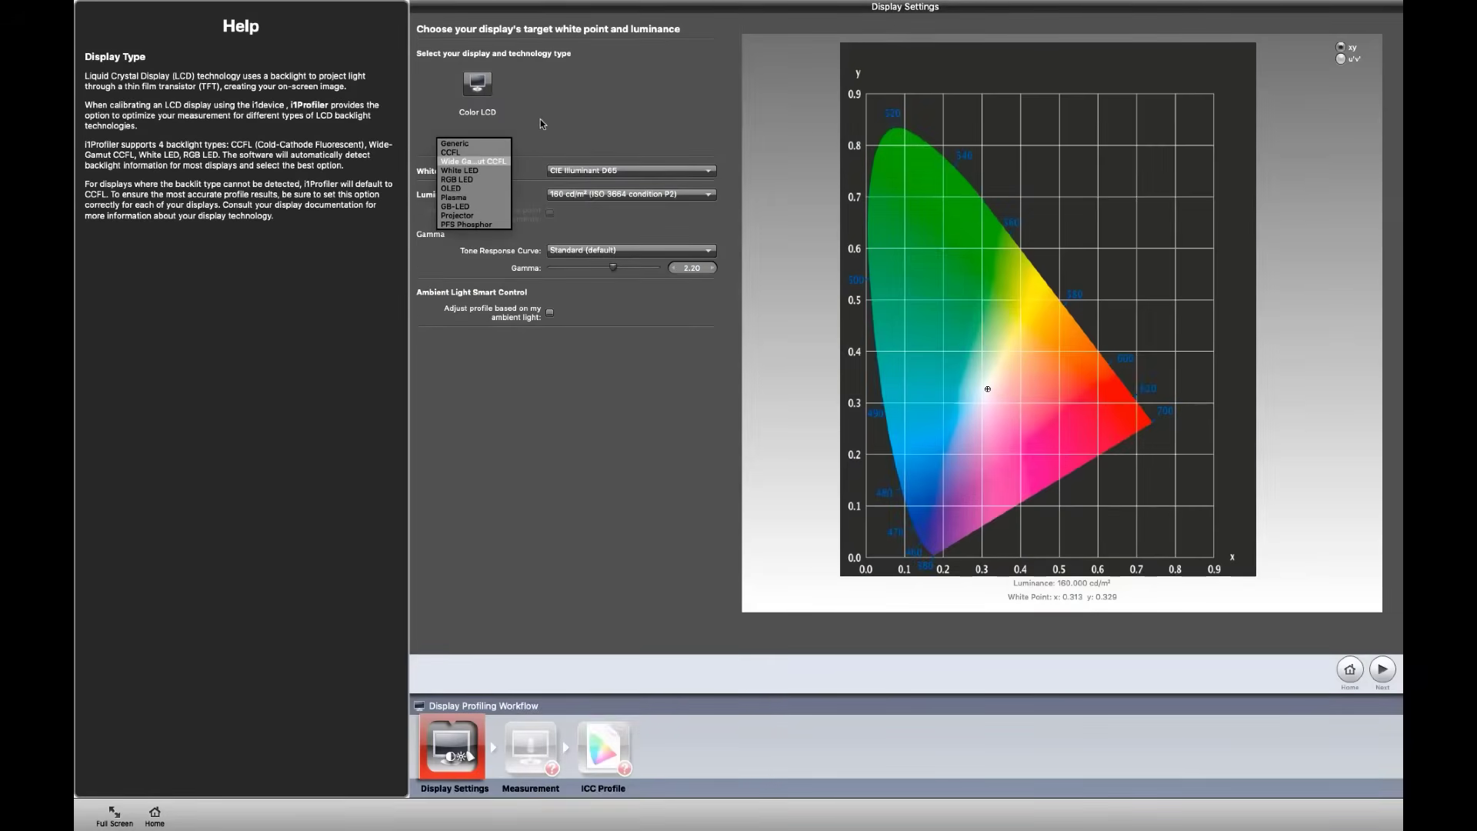
left_click(501, 226)
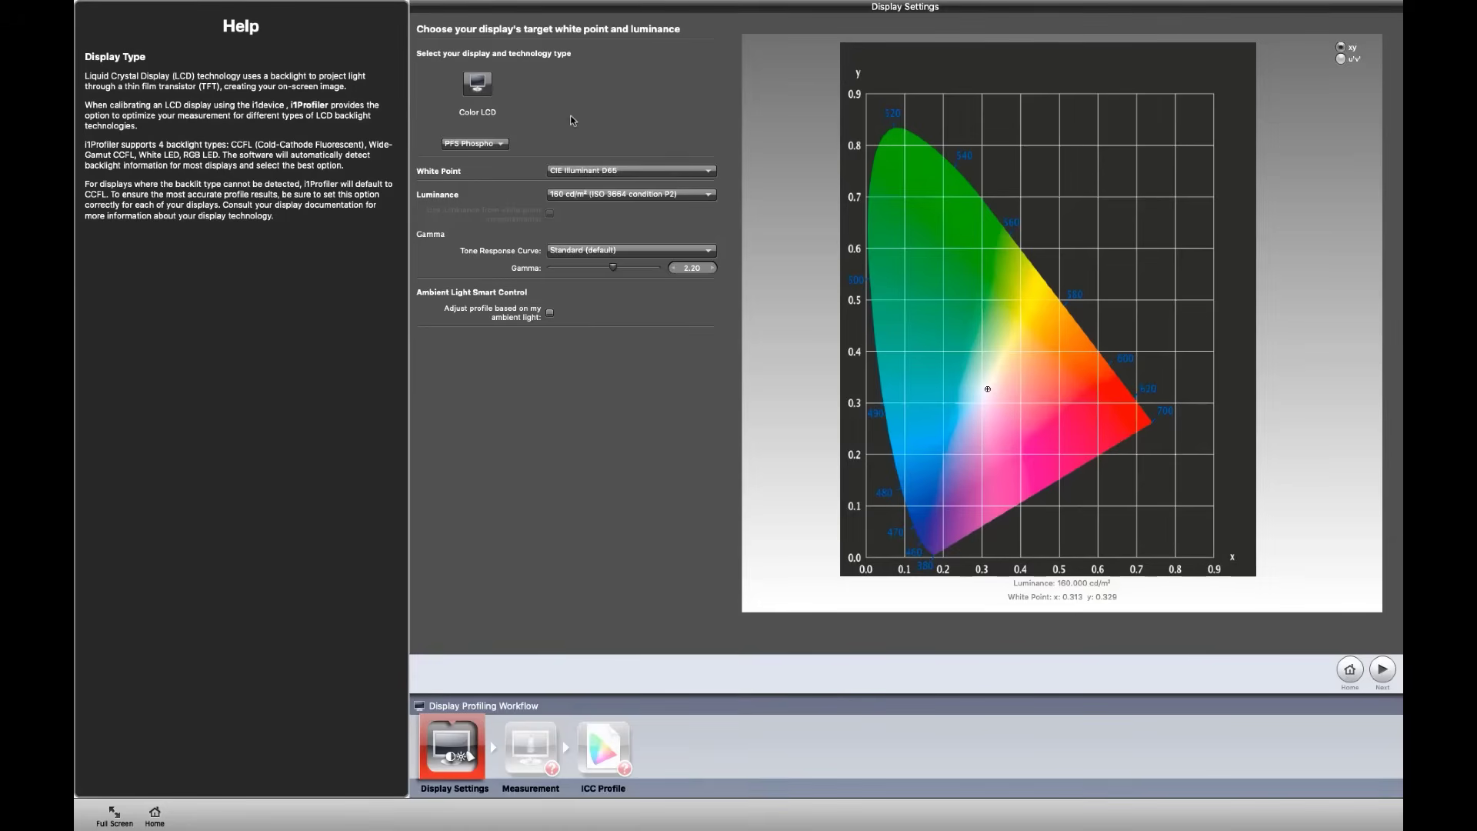
left_click(596, 175)
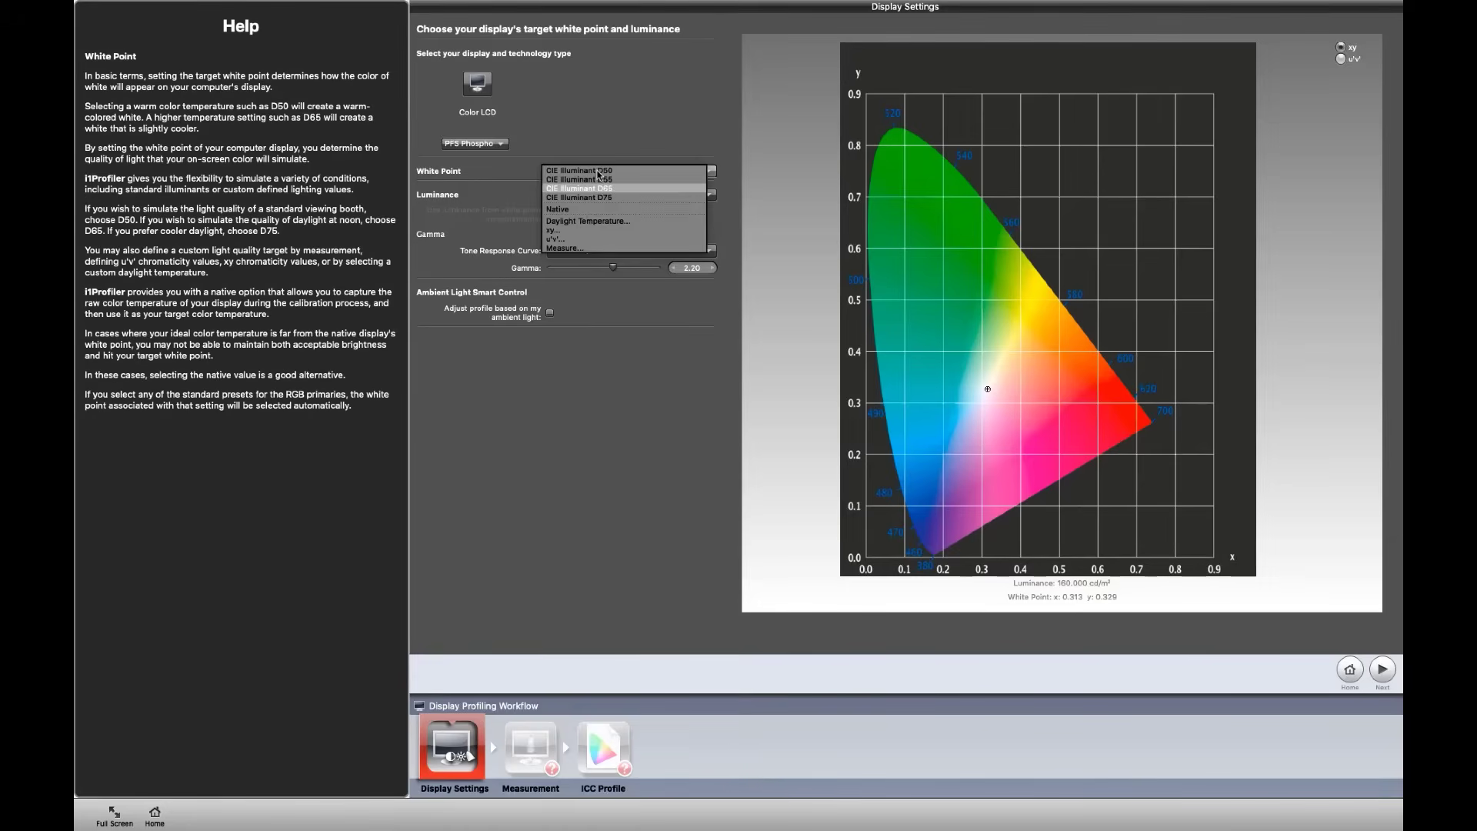
left_click(599, 187)
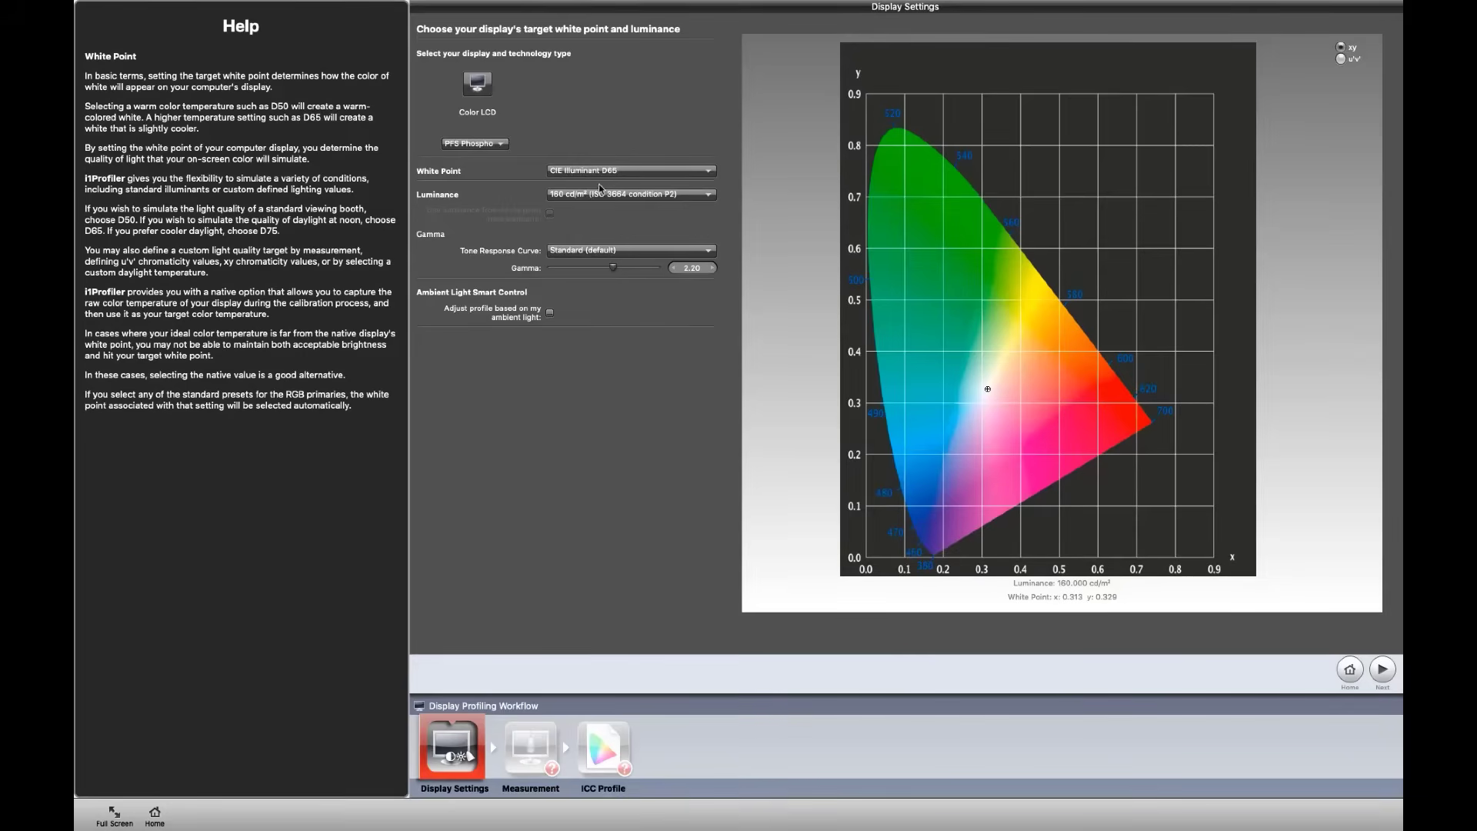
left_click(573, 195)
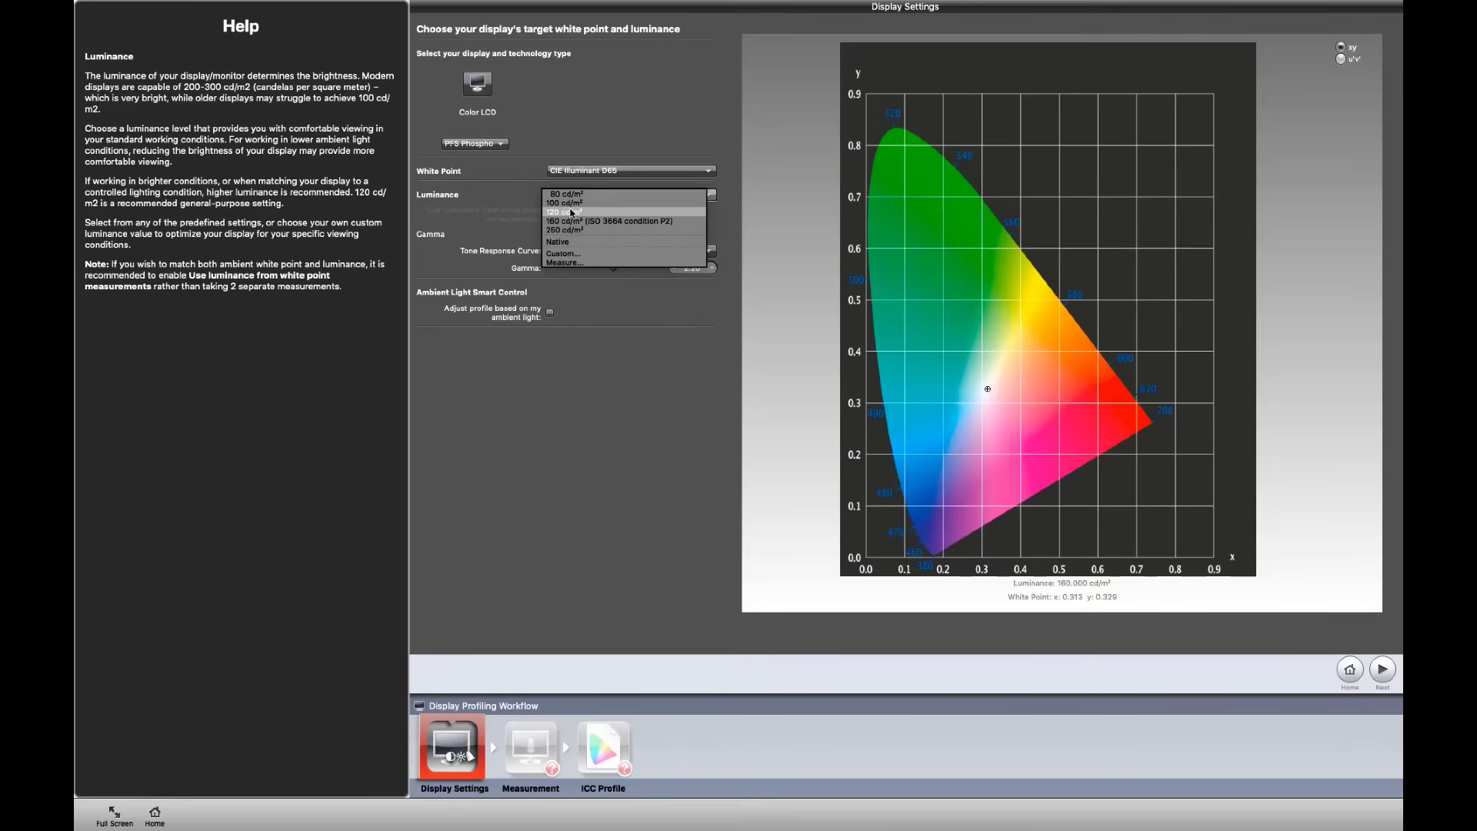
left_click(565, 239)
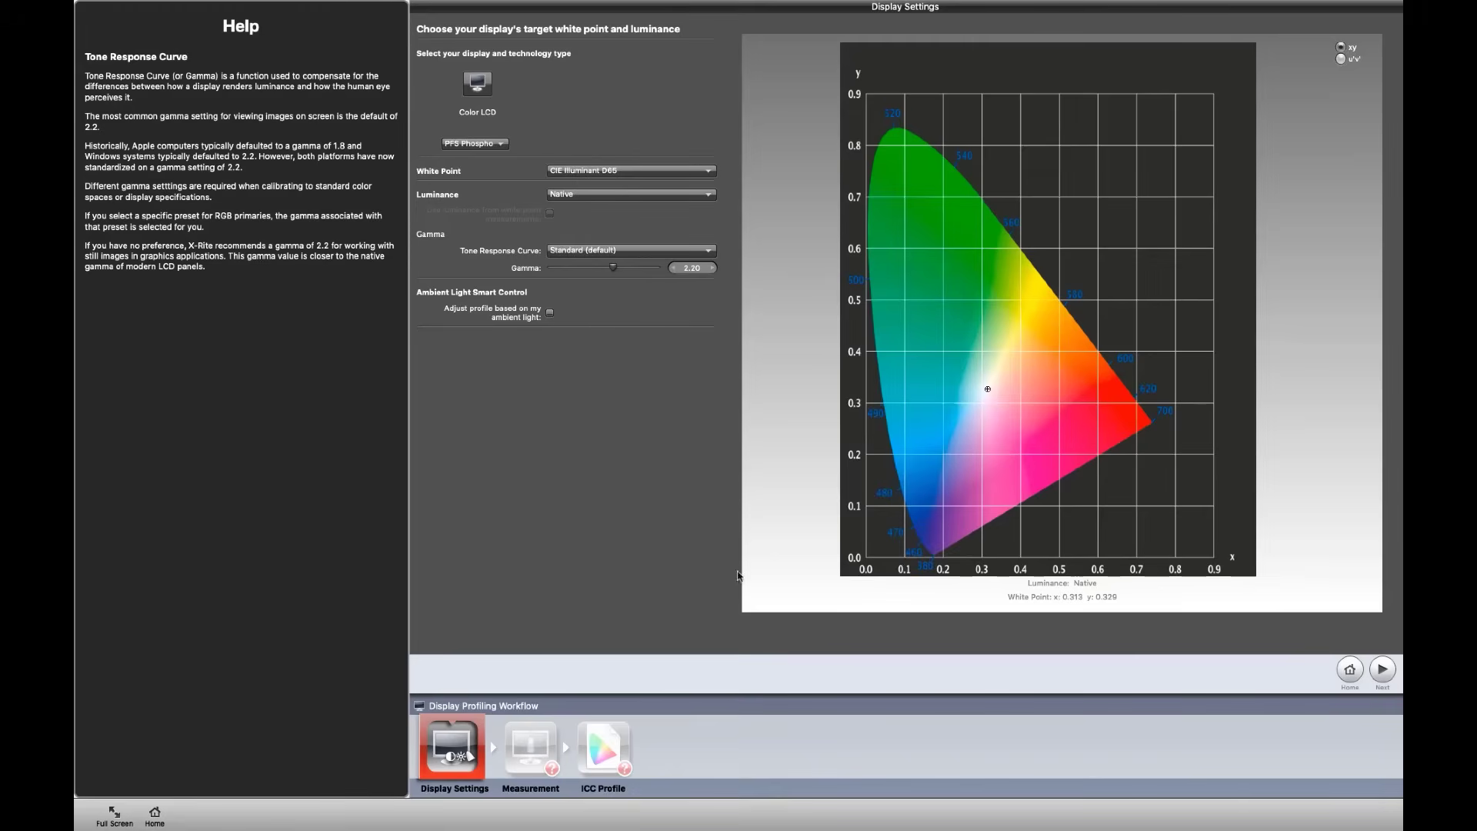
left_click(1385, 672)
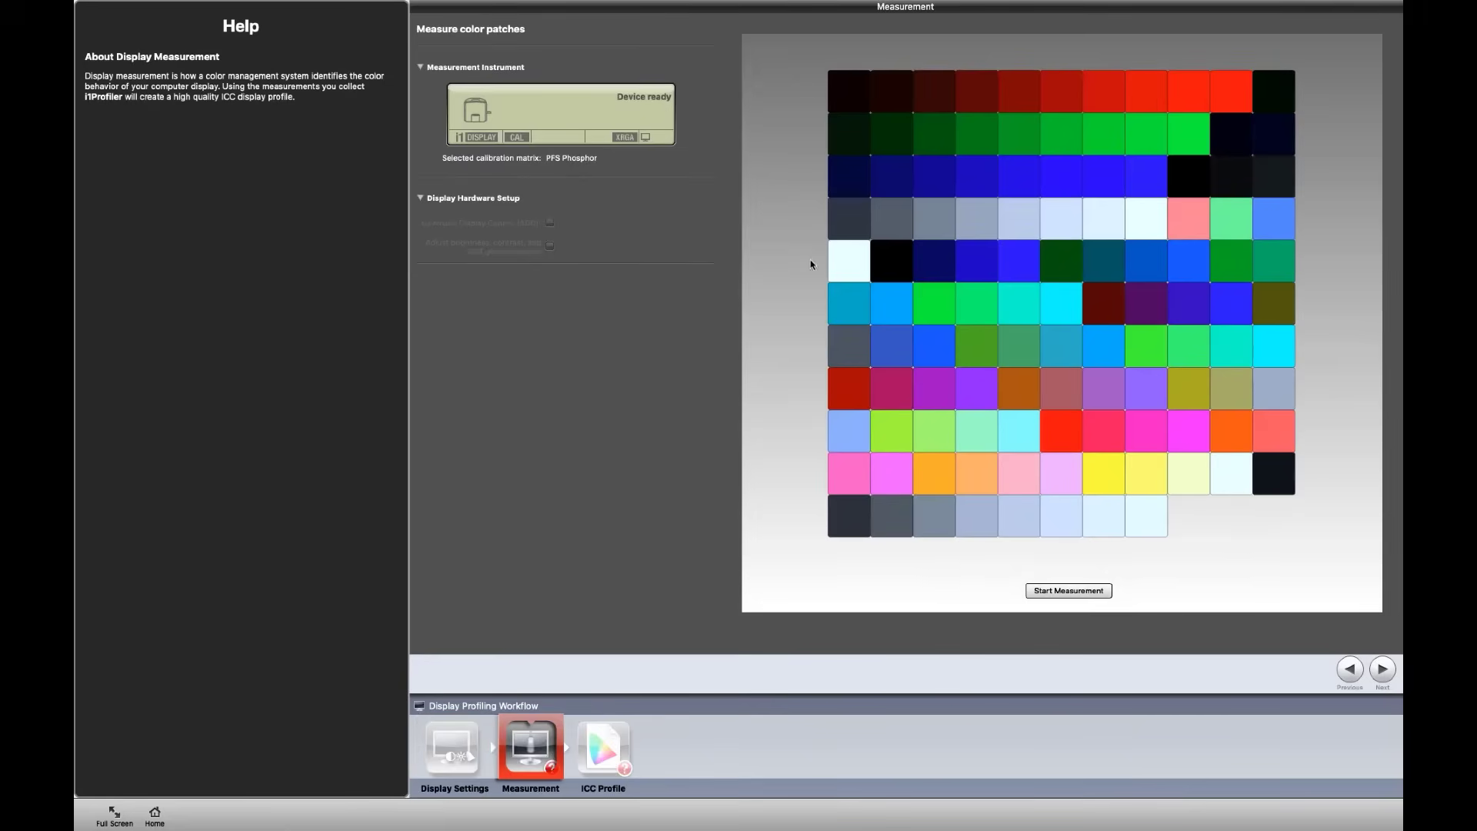
Begin measuring the display's colour patches.
left_click(1068, 596)
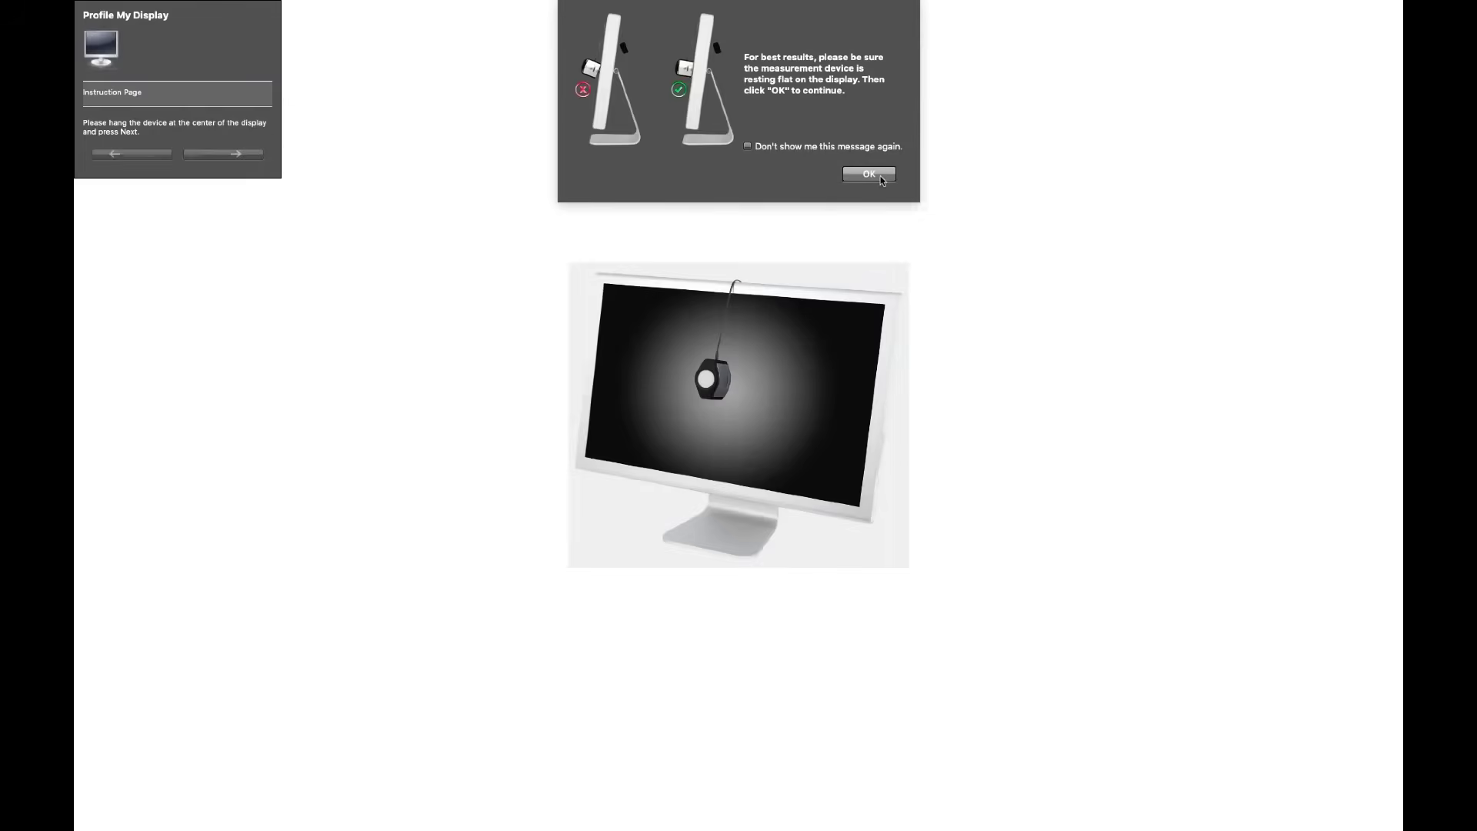
Confirm the device rests flat, dismiss the completion notice and advance to the ICC profile step.
left_click(871, 180)
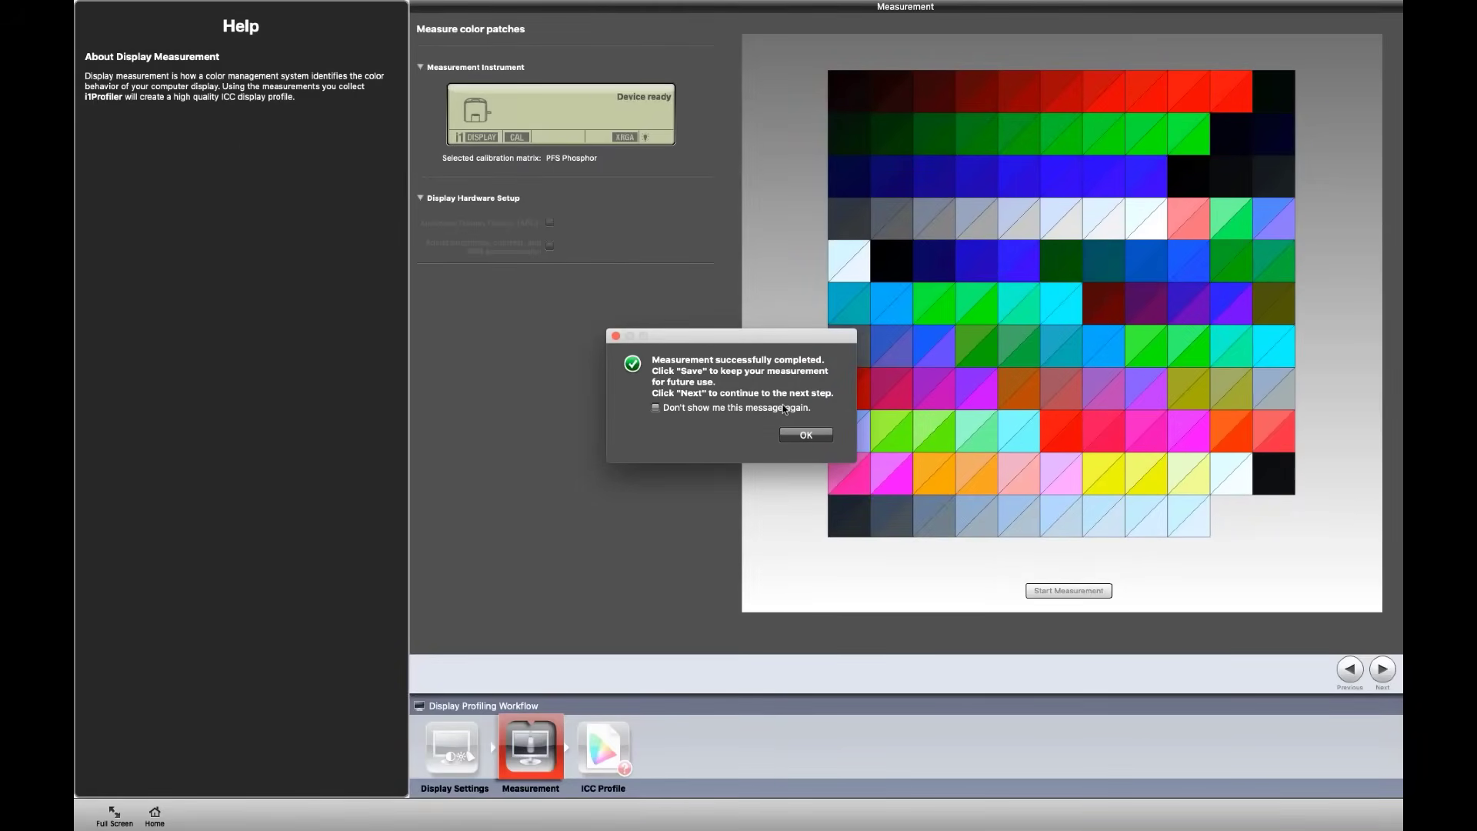
left_click(803, 436)
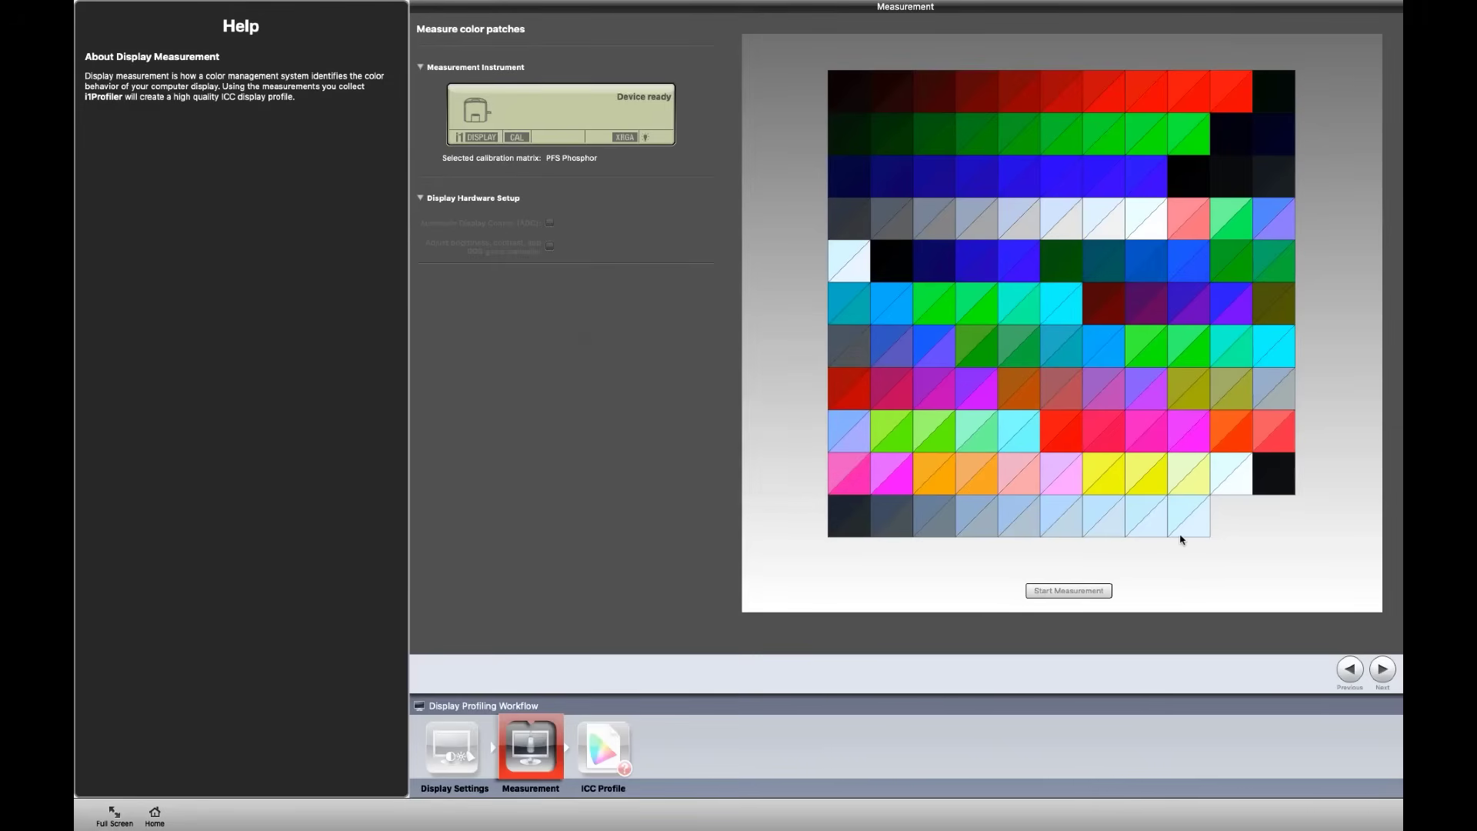
left_click(1382, 671)
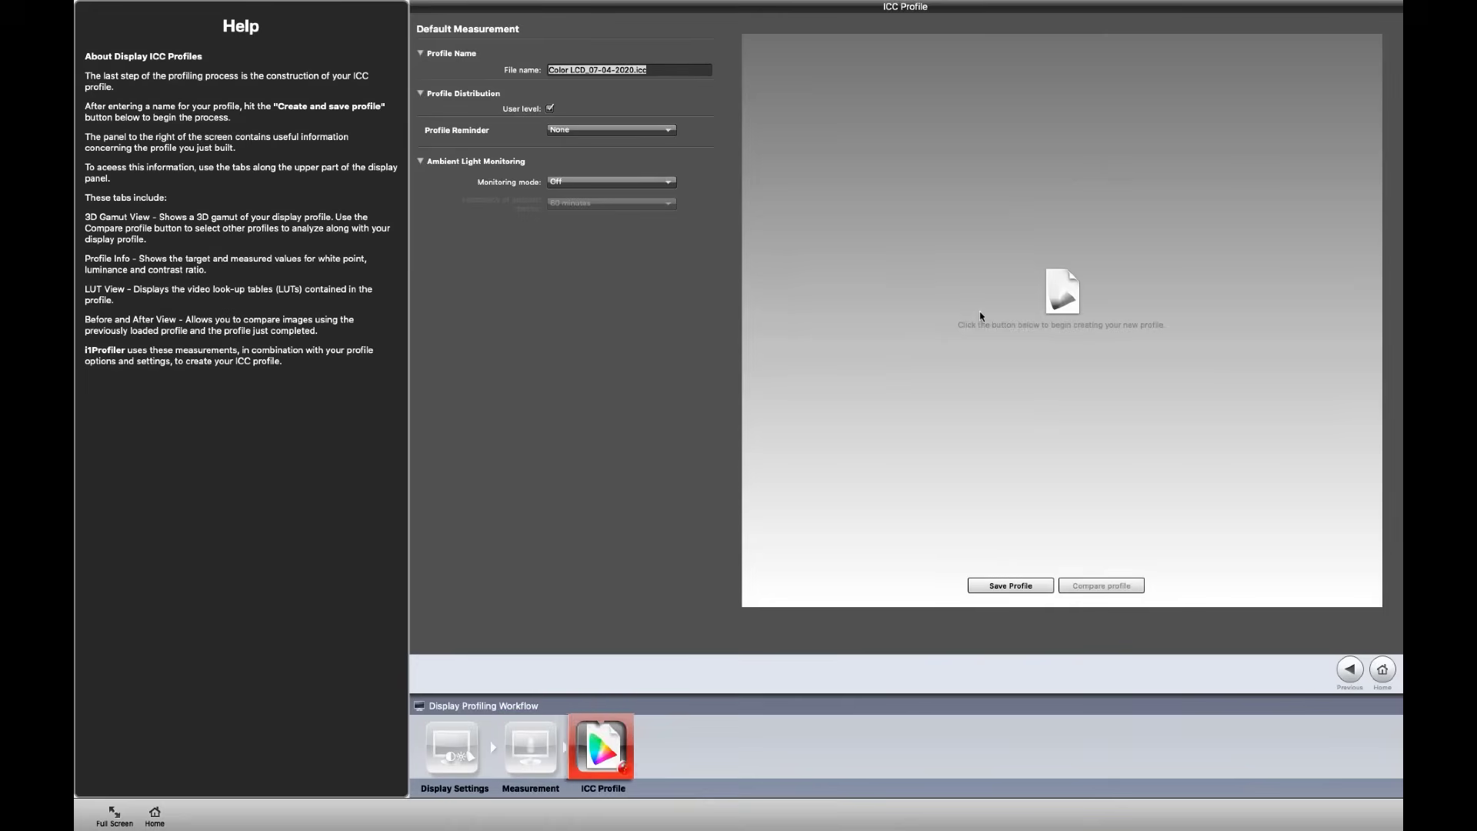
Create and save the profile as Color LCD_07-04-2020.icc.
left_click(1041, 582)
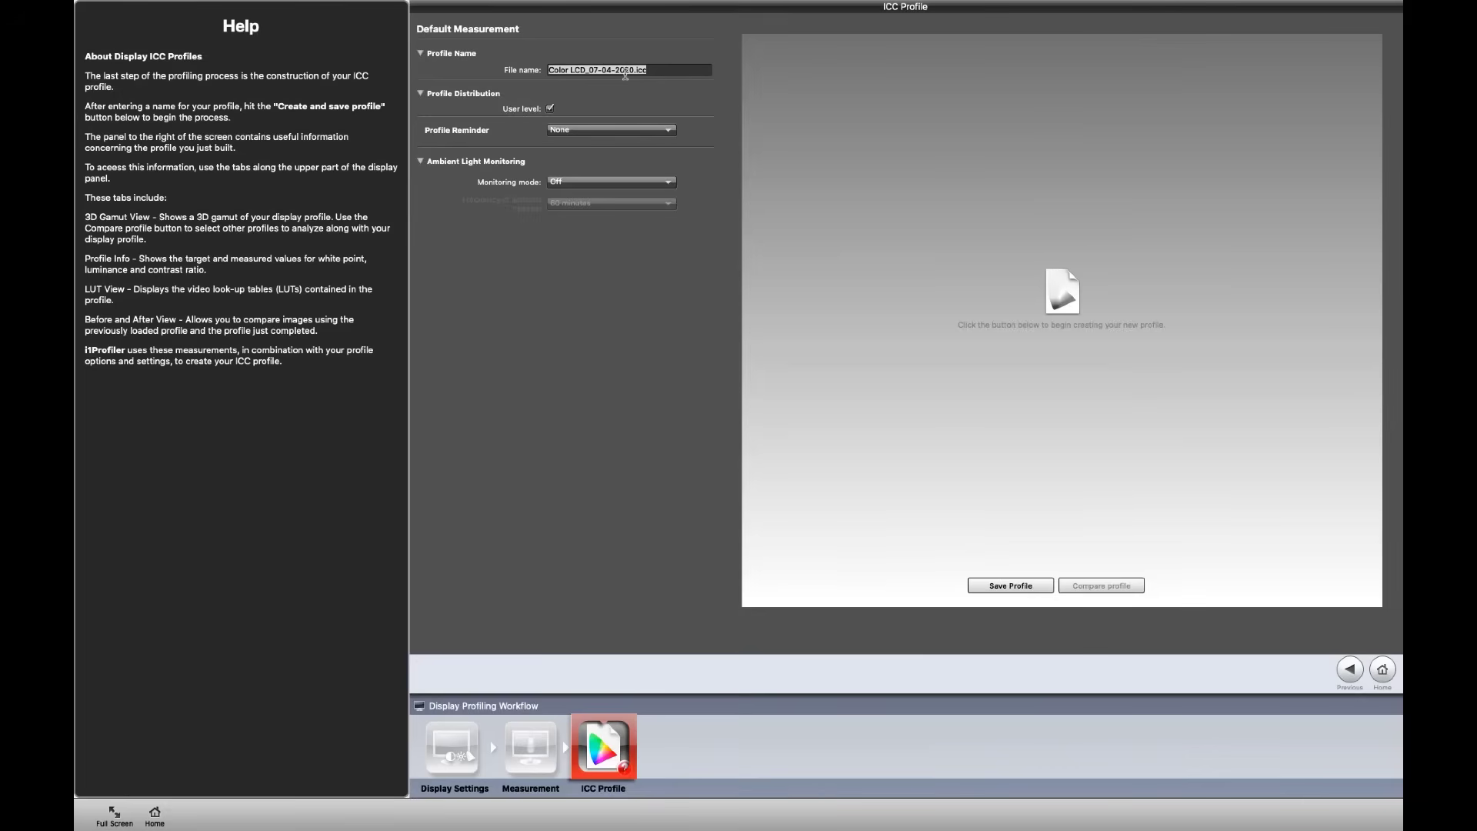
left_click(996, 589)
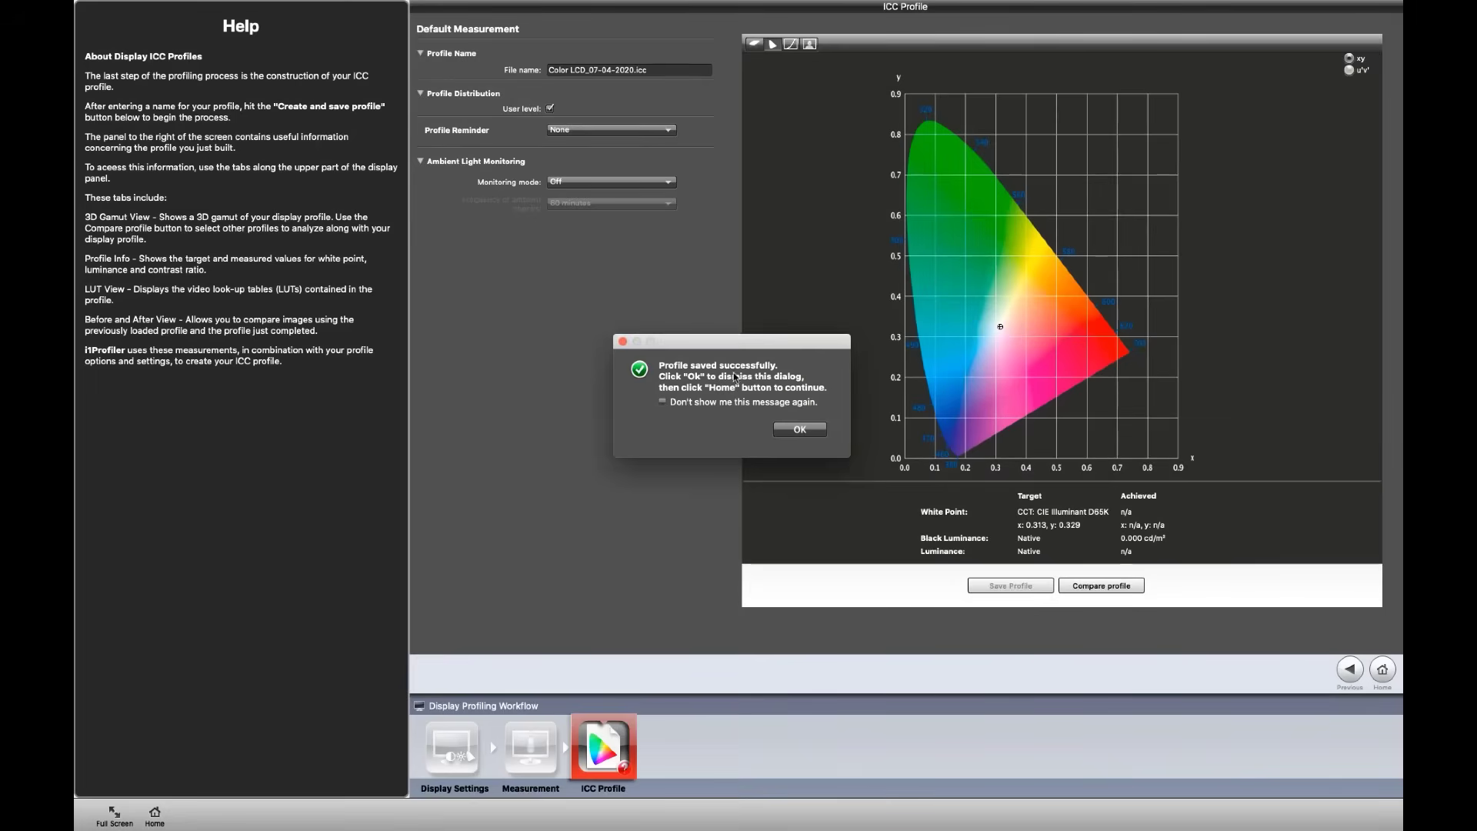
Dismiss the saved notice and view the Before/After comparison on the sample portrait photo.
left_click(795, 430)
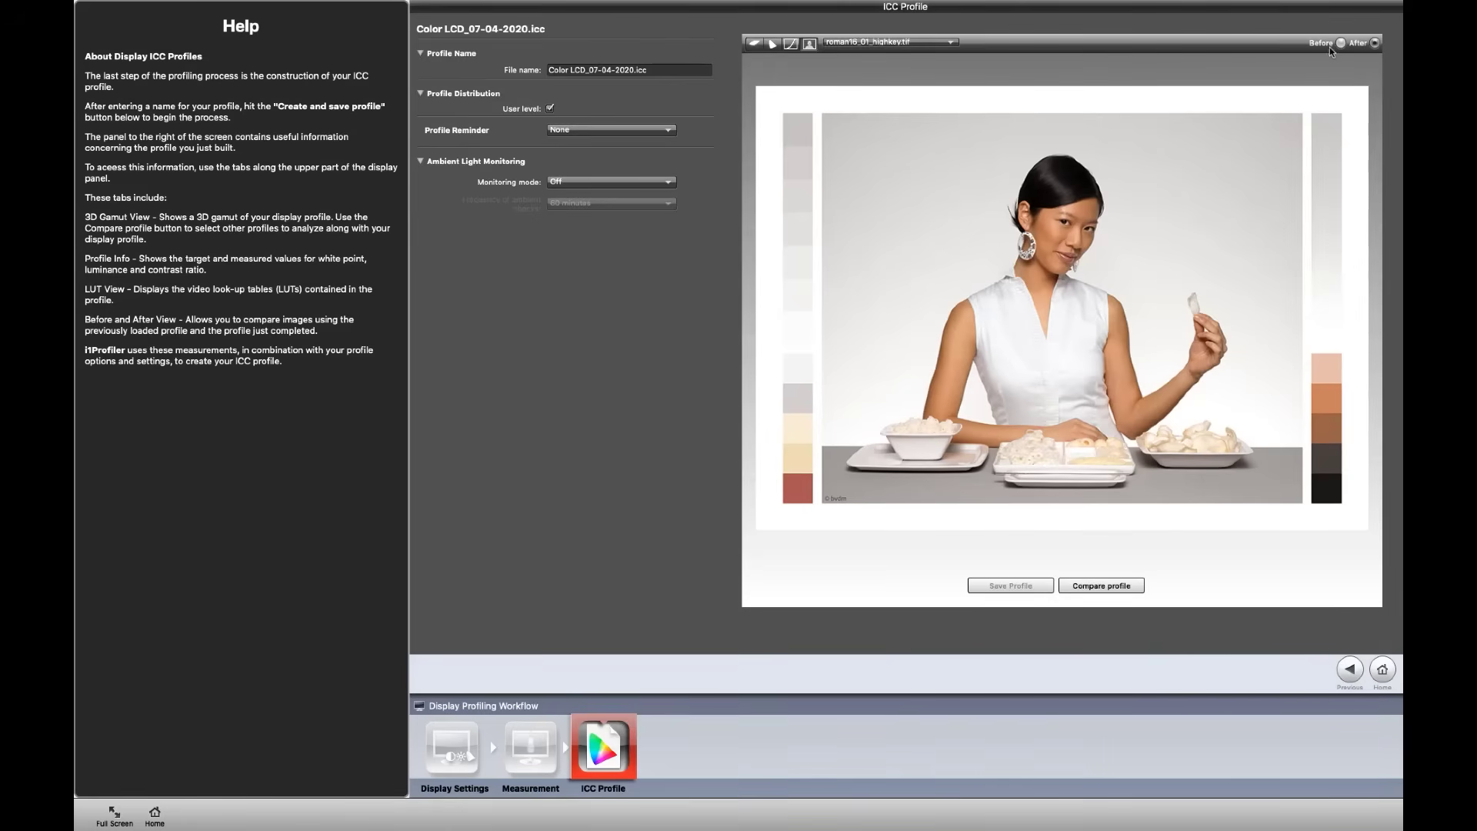
left_click(1375, 44)
left_click(858, 41)
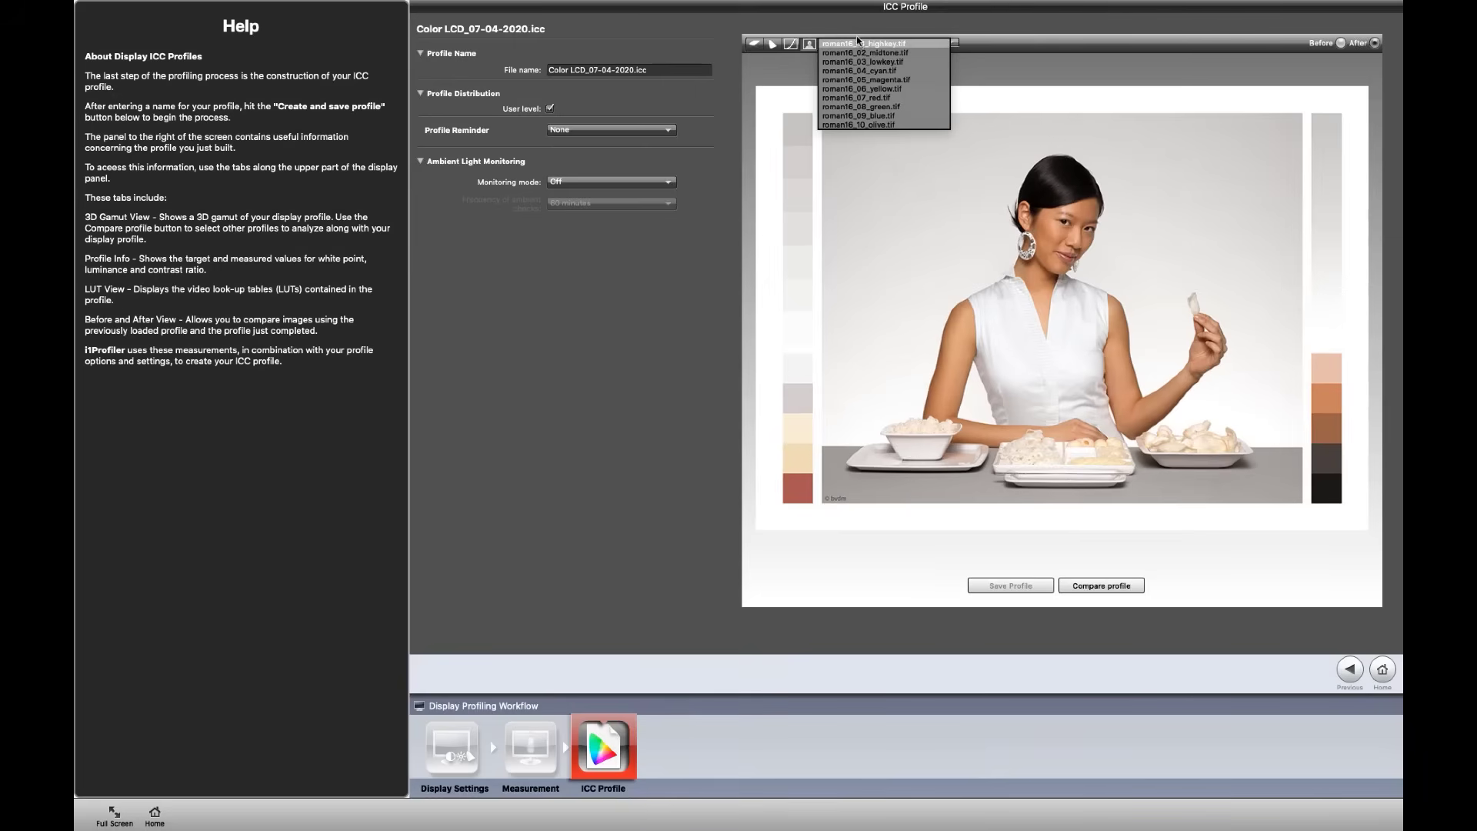
left_click(858, 43)
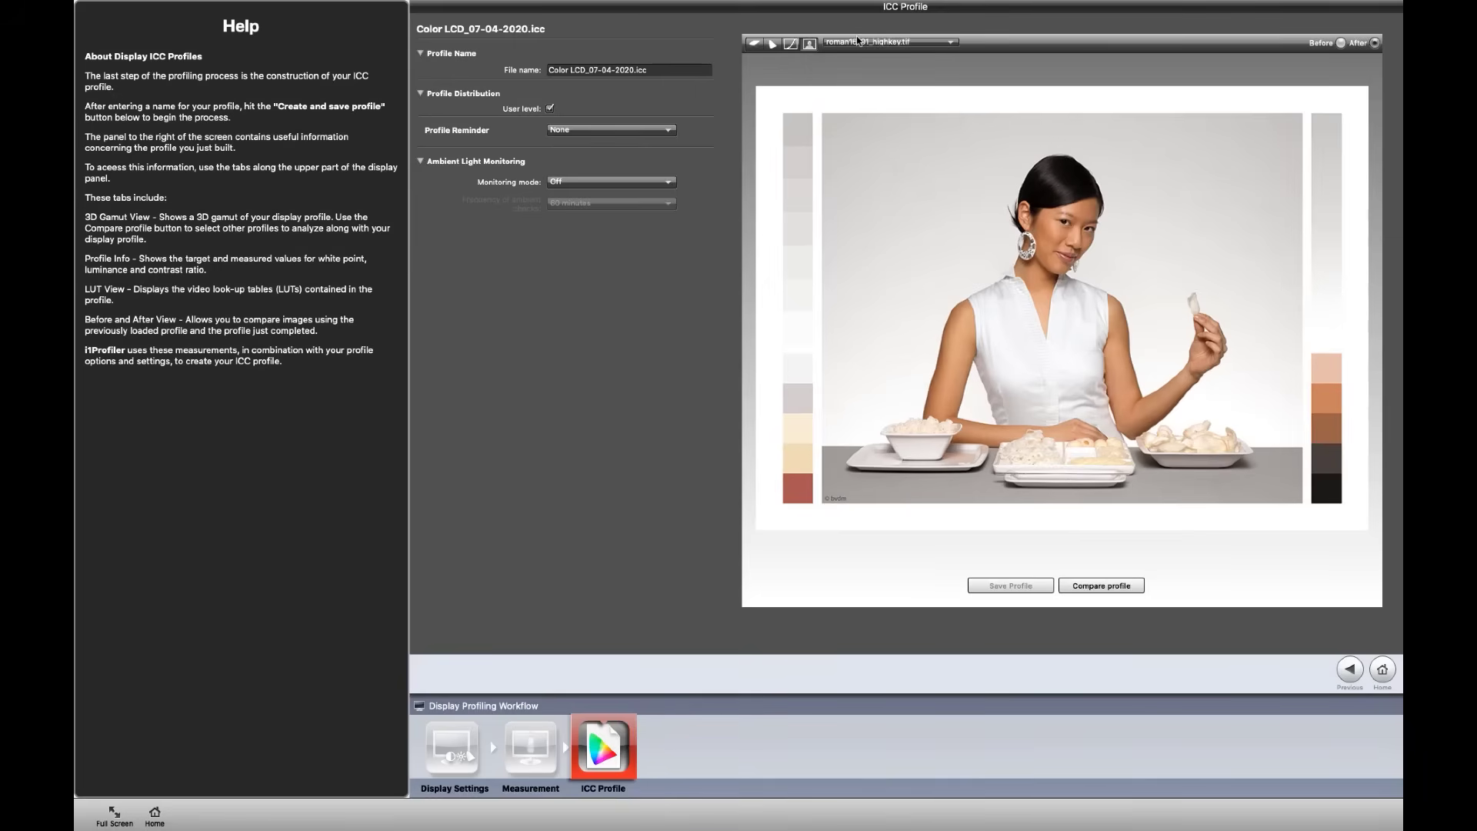